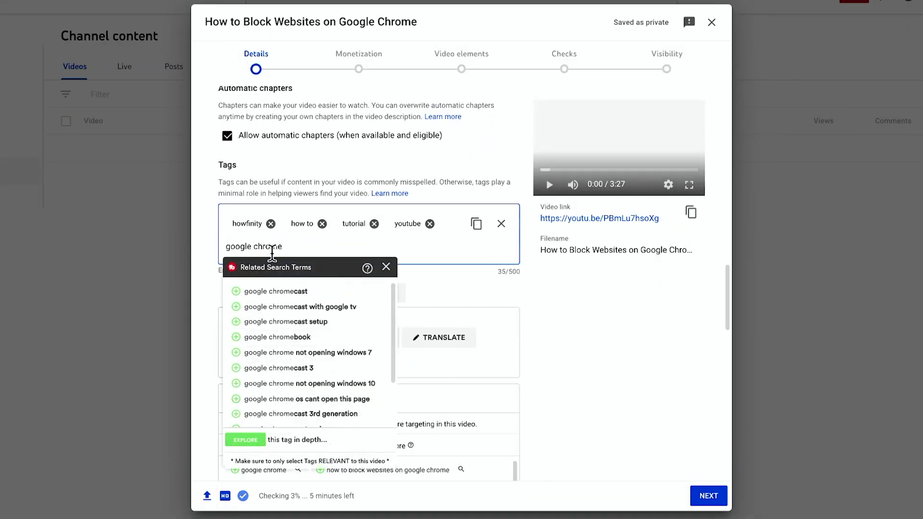
Finish typing 'google chrome' and add it as a tag on the video
type("ome")
key("Return")
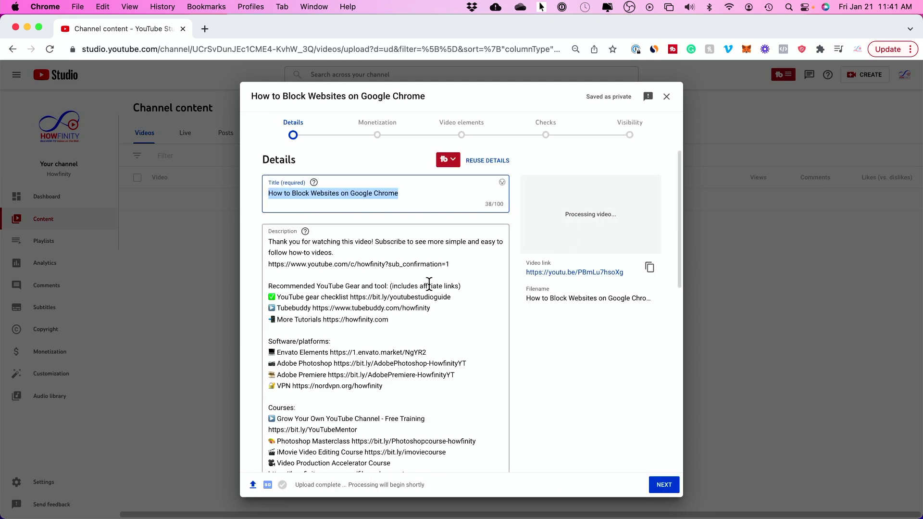
Expand Show More on the Details page and scroll down to the Tags box
scroll(433, 291, "down", 5)
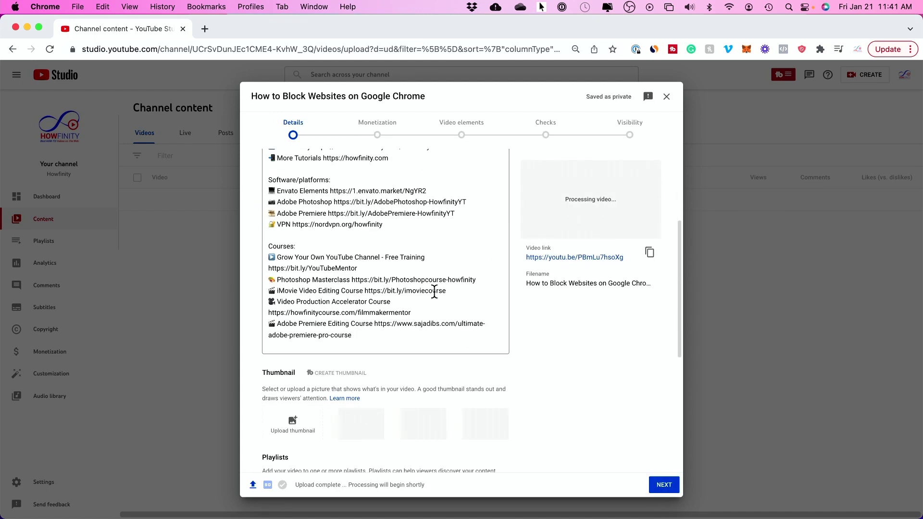
scroll(434, 291, "down", 3)
scroll(321, 342, "down", 3)
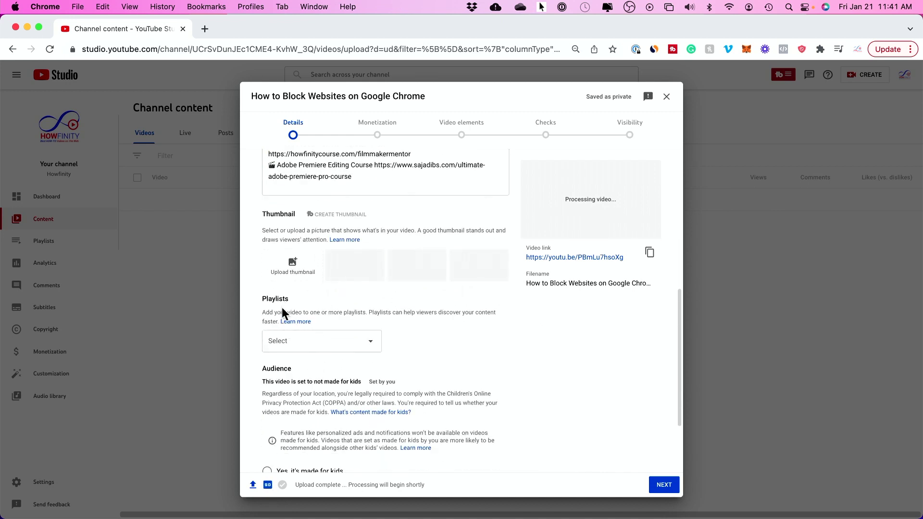
scroll(406, 327, "down", 4)
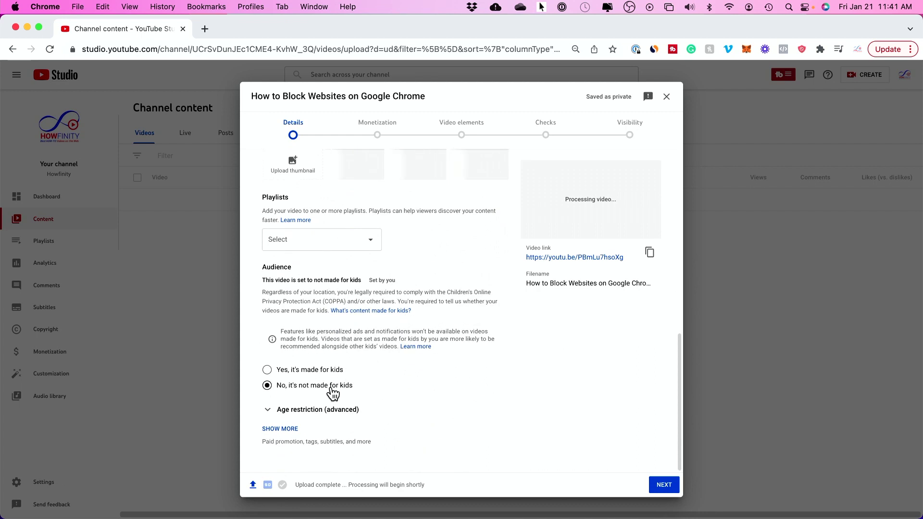
left_click(287, 431)
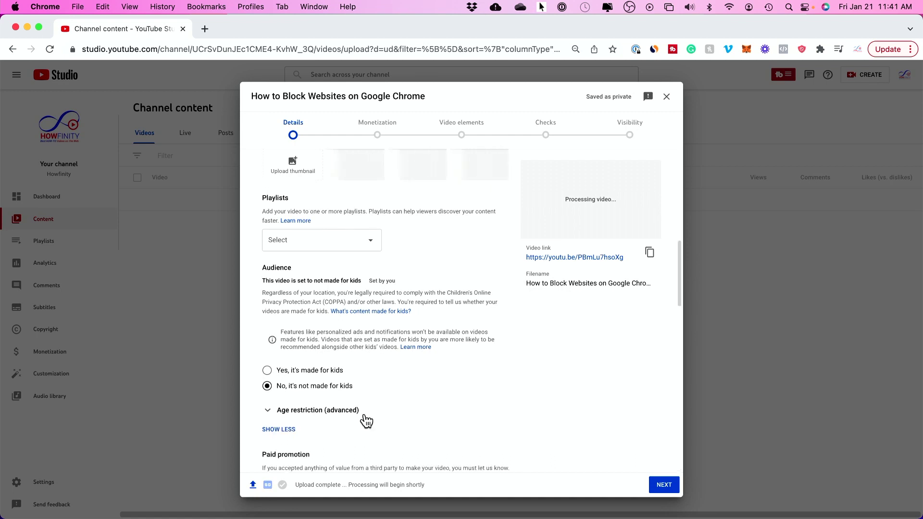
scroll(443, 394, "down", 5)
scroll(443, 394, "down", 3)
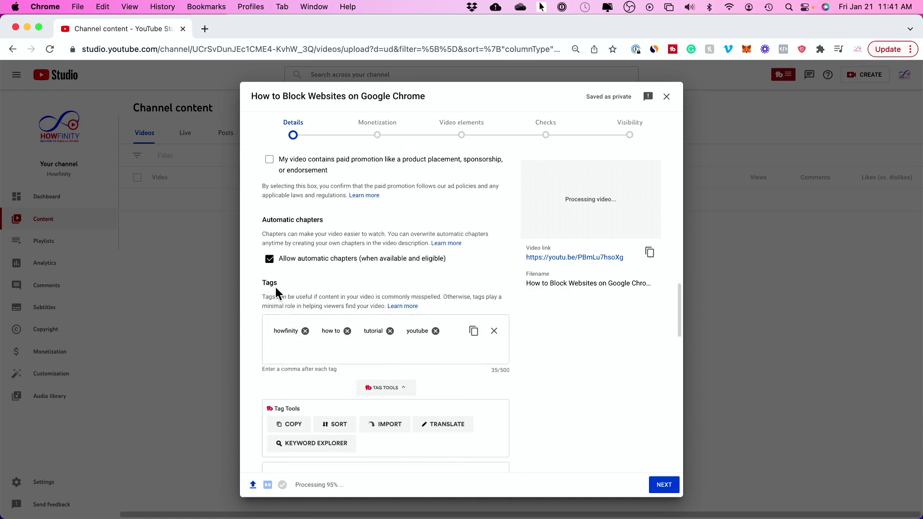
scroll(323, 352, "down", 1)
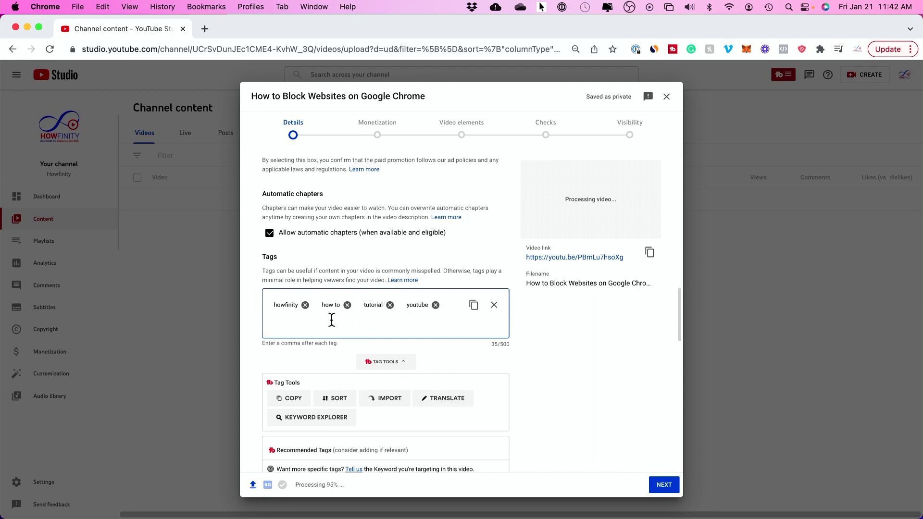
scroll(331, 320, "down", 2)
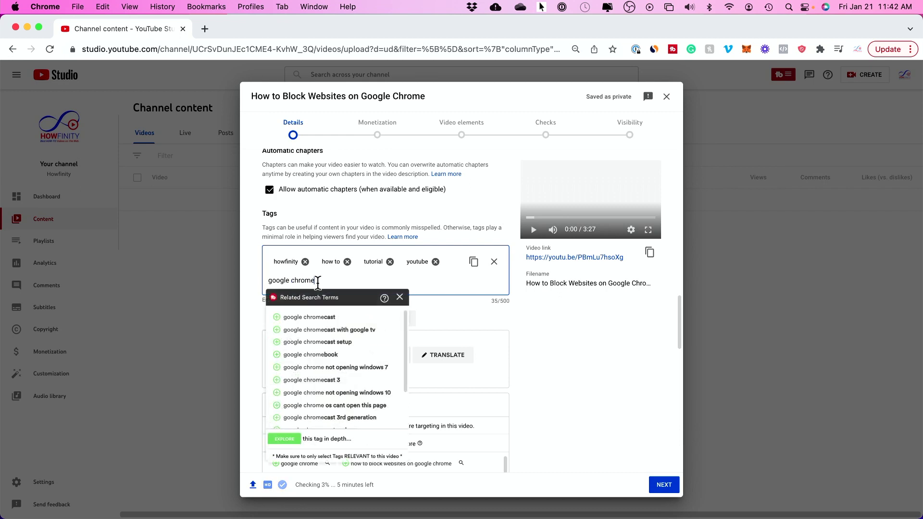
Add 'google chrome' and TubeBuddy's suggested 'block website on chrome' as tags
key("Return")
type("block website")
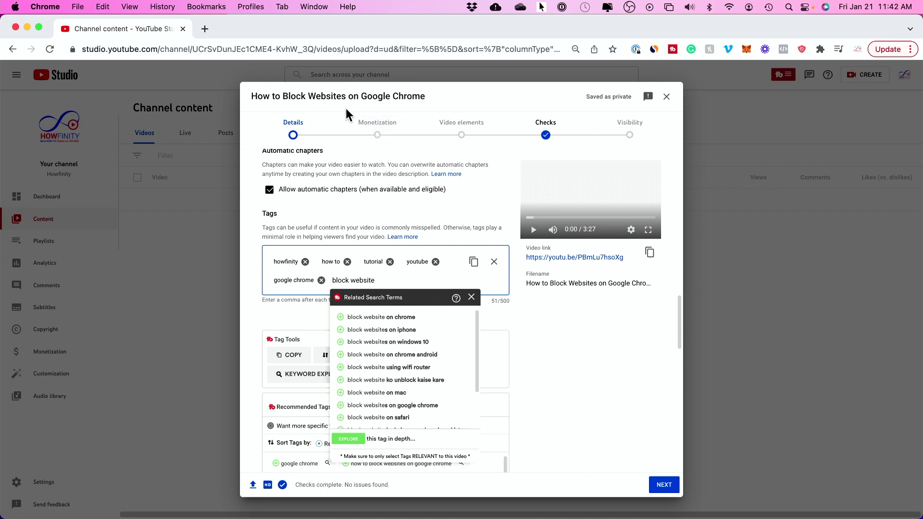
left_click(381, 319)
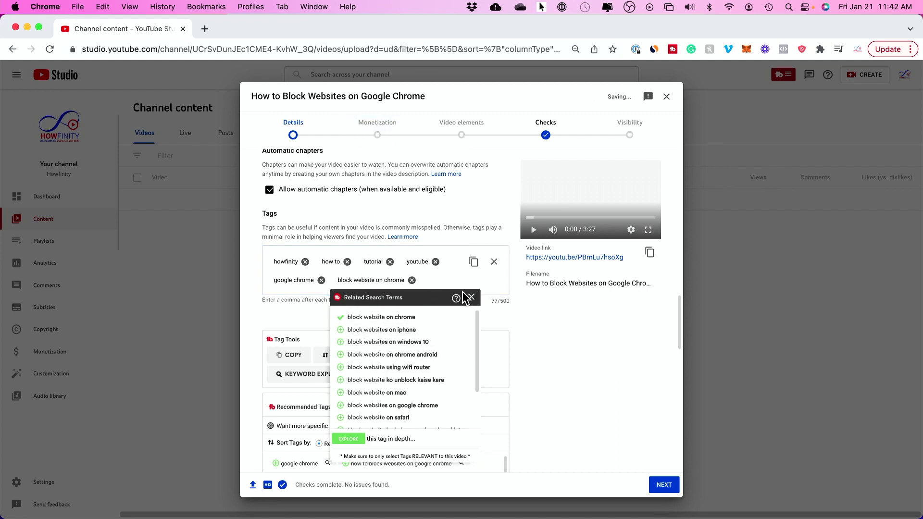
left_click(472, 298)
Add five recommended tags, from 'block website' to 'how to block websites on chrome'
scroll(472, 302, "down", 1)
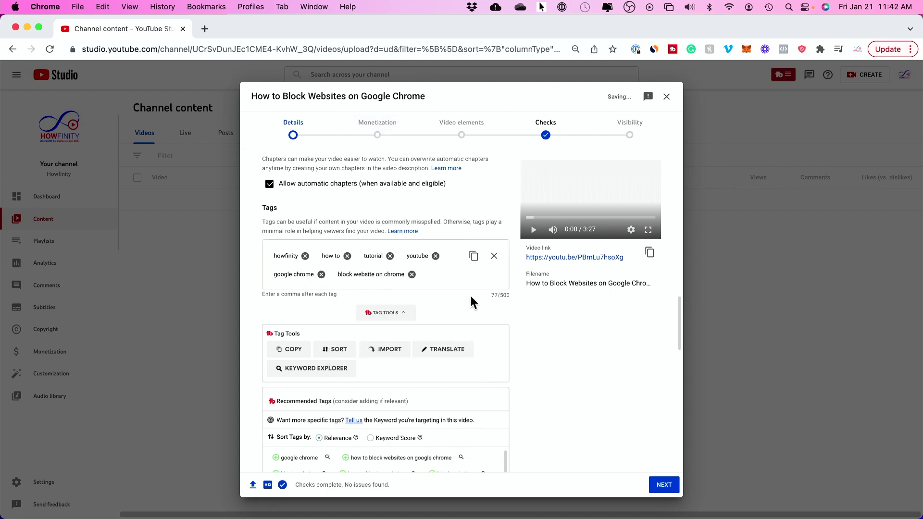
scroll(471, 301, "down", 5)
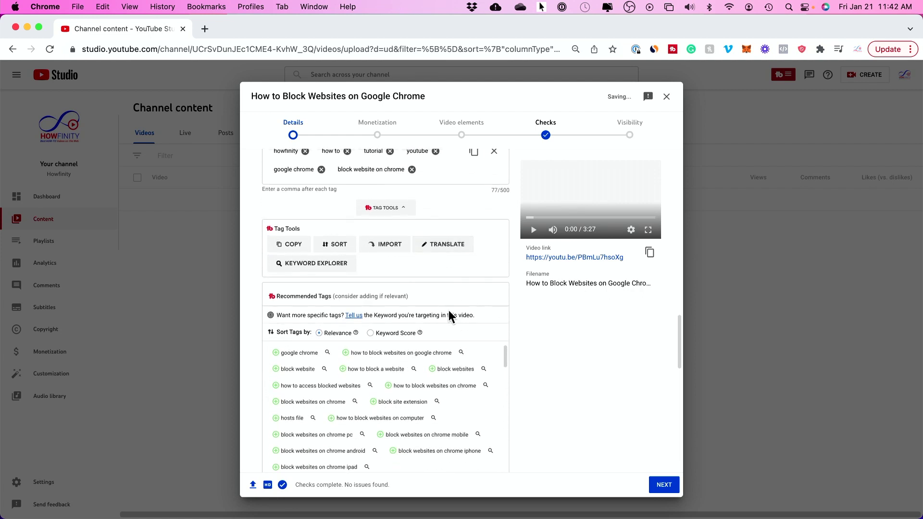
scroll(479, 385, "down", 1)
scroll(543, 373, "up", 1)
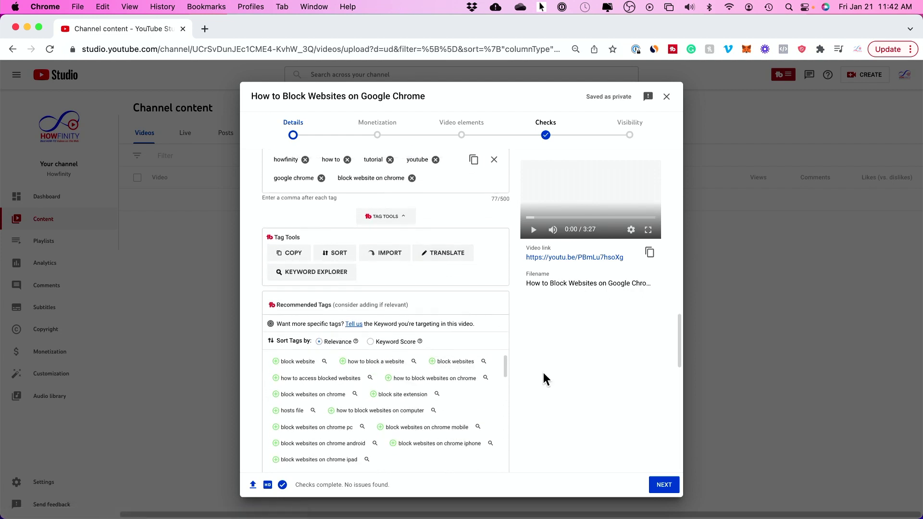
scroll(392, 406, "down", 6)
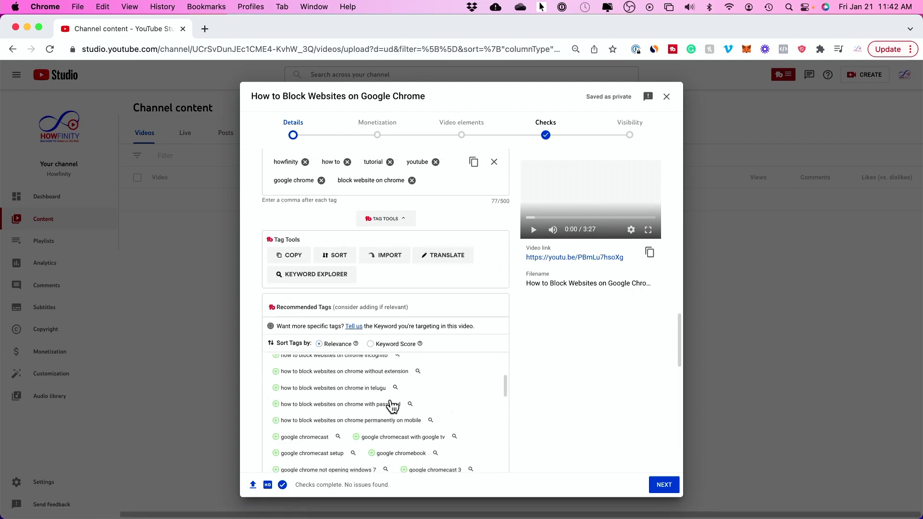
scroll(392, 406, "up", 6)
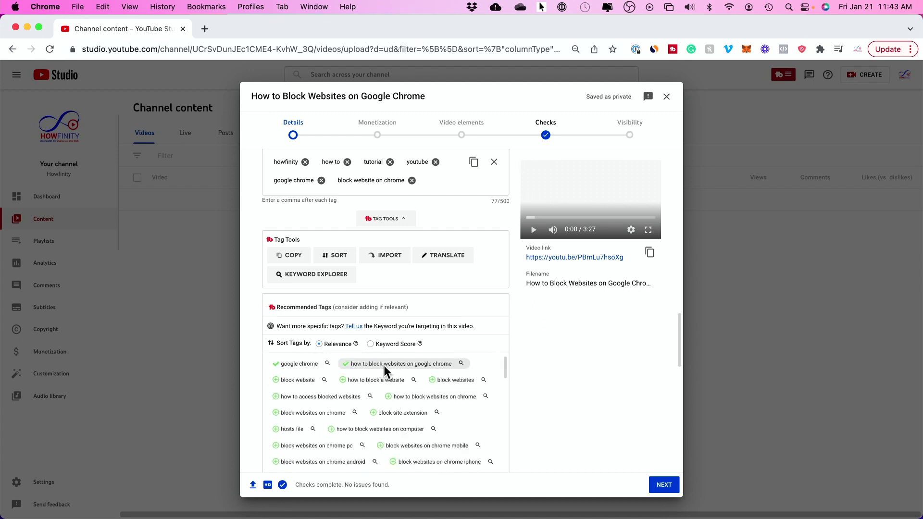
left_click(289, 399)
left_click(373, 417)
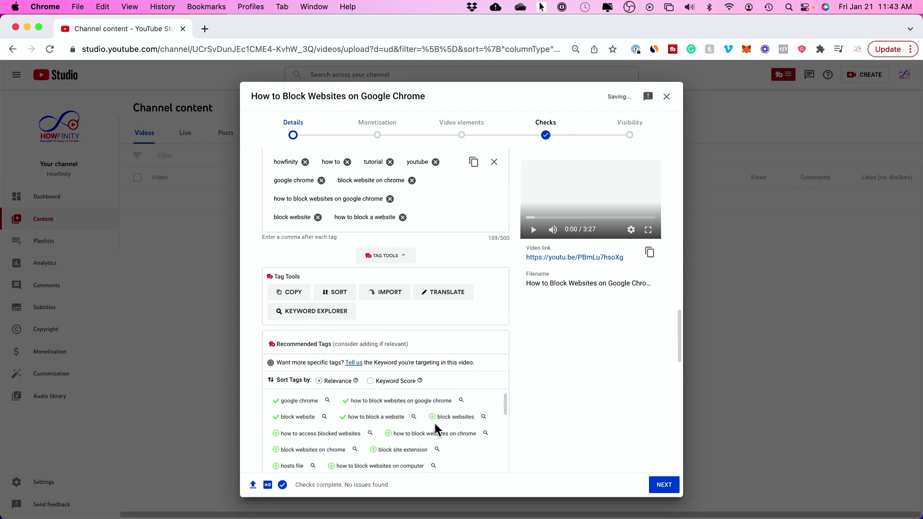
left_click(454, 417)
left_click(320, 453)
left_click(435, 452)
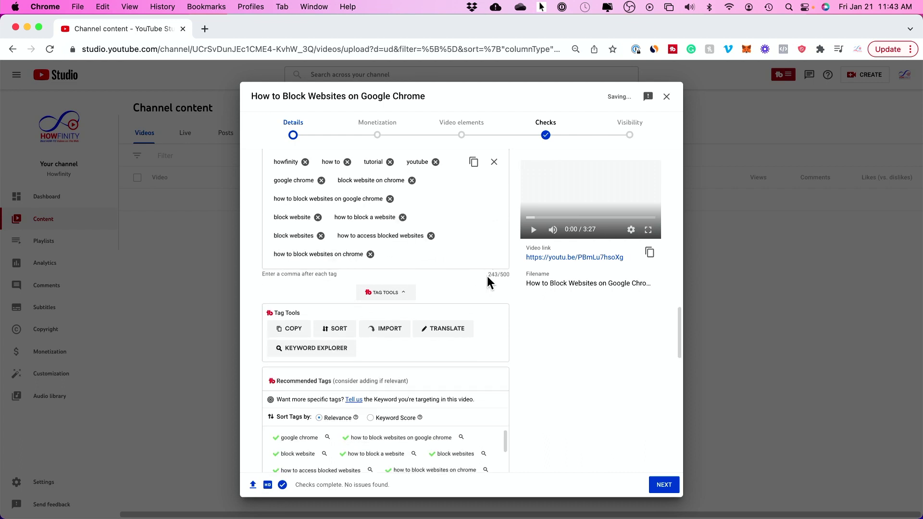
Clear the stray text selection and open TubeBuddy's Keyword Explorer
left_click_drag(508, 276, 506, 275)
left_click(500, 277)
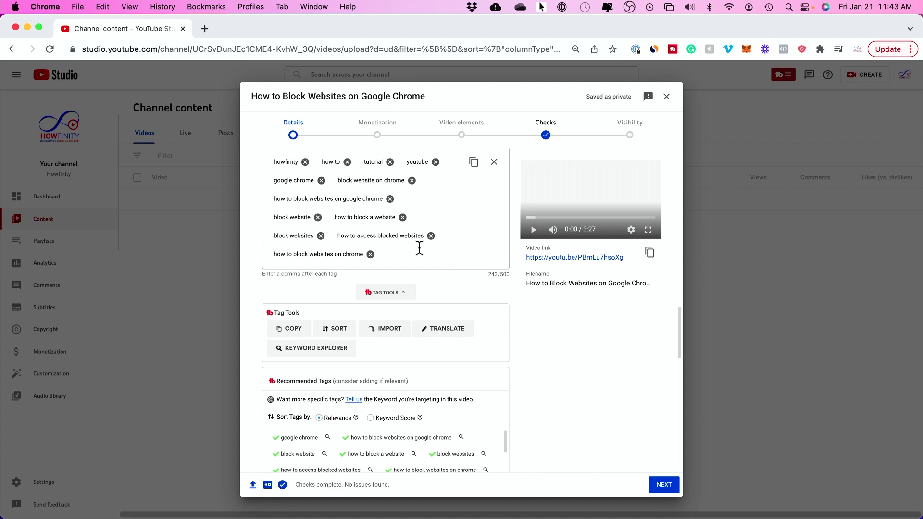
scroll(419, 247, "down", 2)
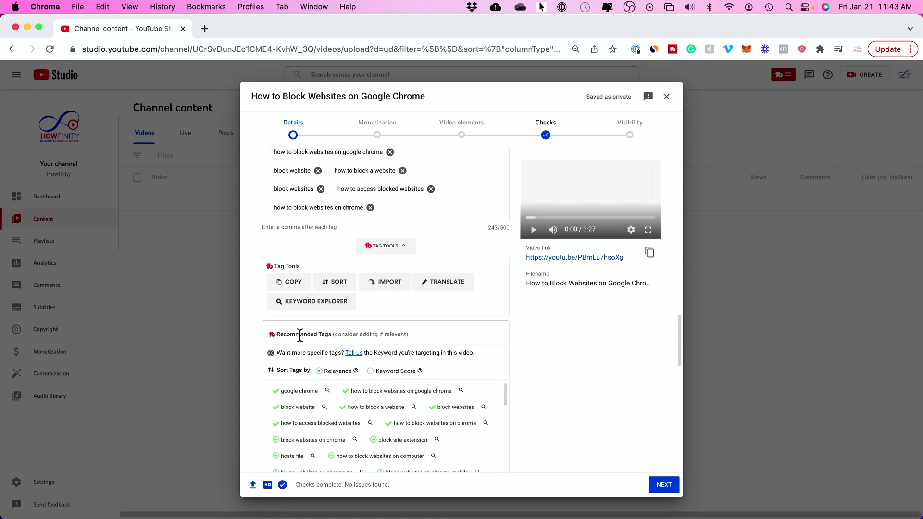
scroll(299, 335, "down", 1)
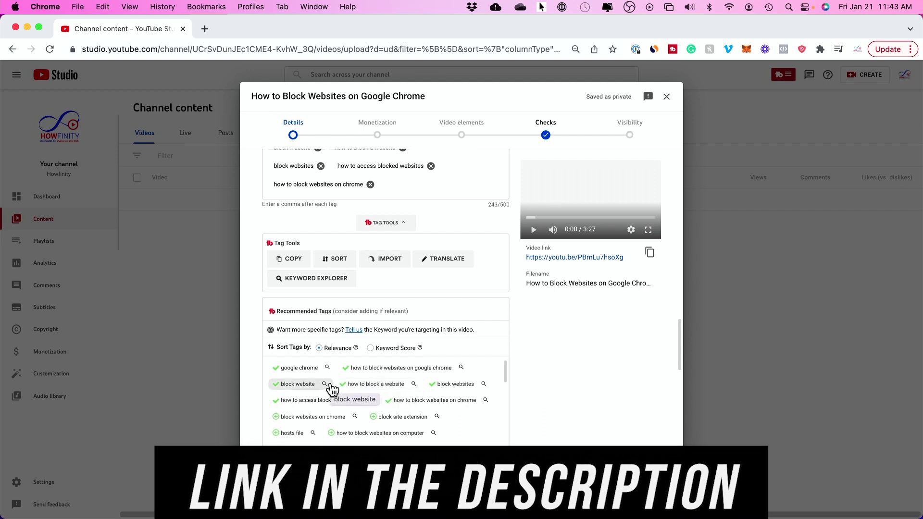
left_click(317, 280)
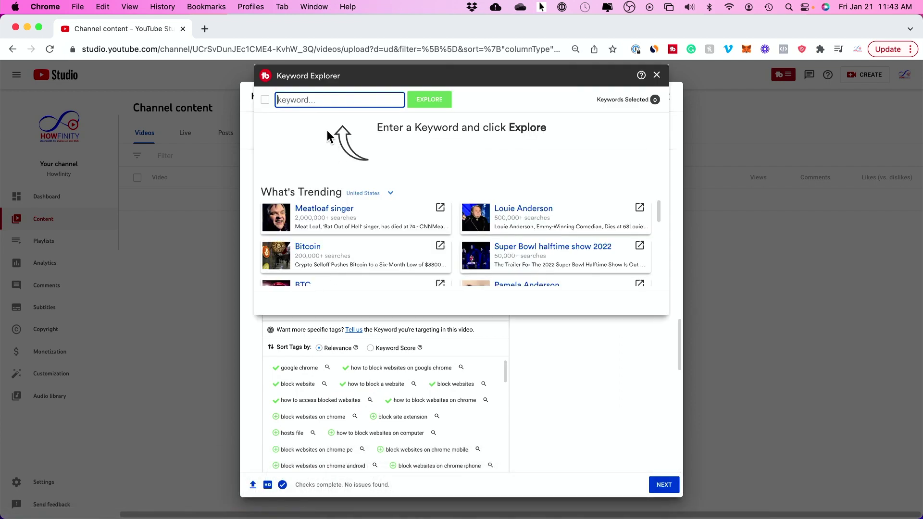
Research 'google chrome' in Keyword Explorer and insert the Common Tag 'chrome' into the video's tags
type("google ")
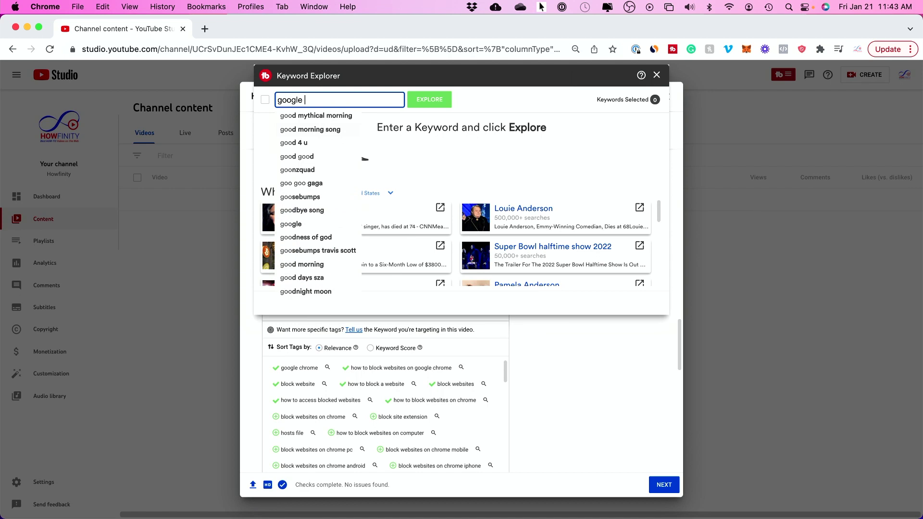
type("chrome")
key("Return")
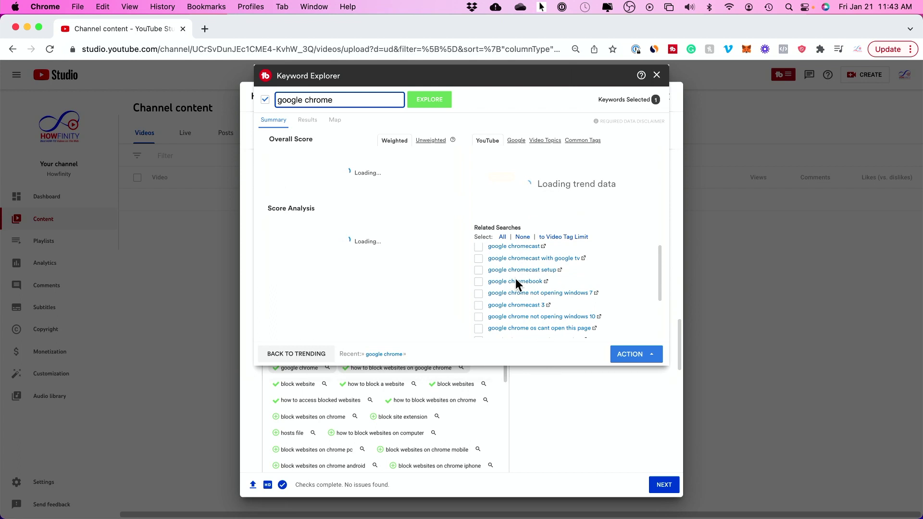
left_click(587, 141)
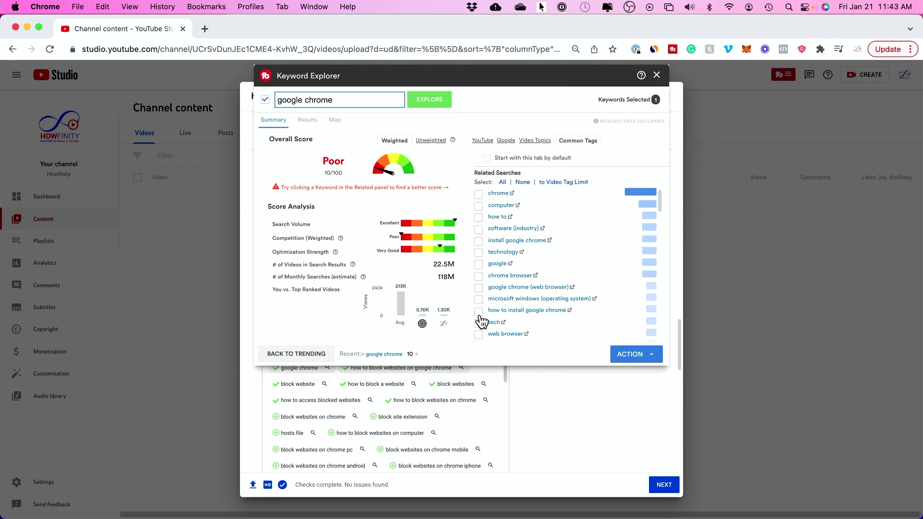
left_click(479, 195)
left_click(636, 354)
left_click(596, 331)
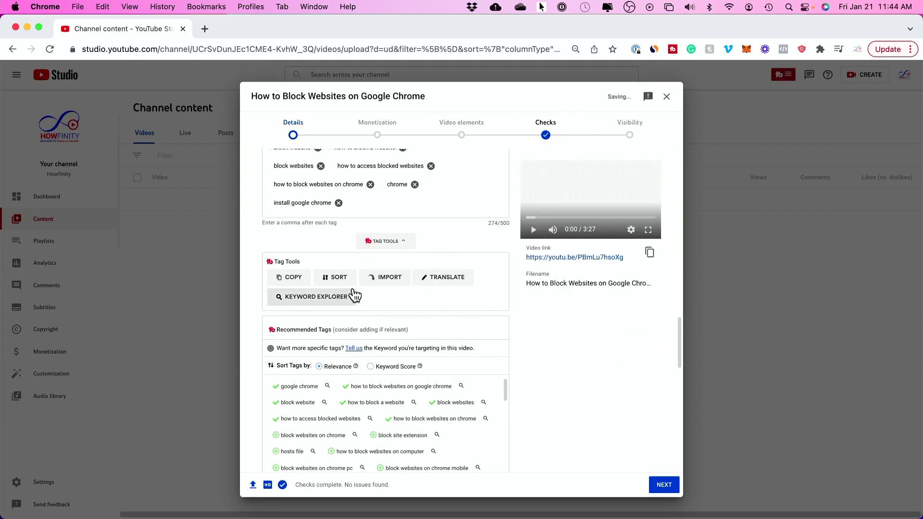
scroll(365, 274, "up", 2)
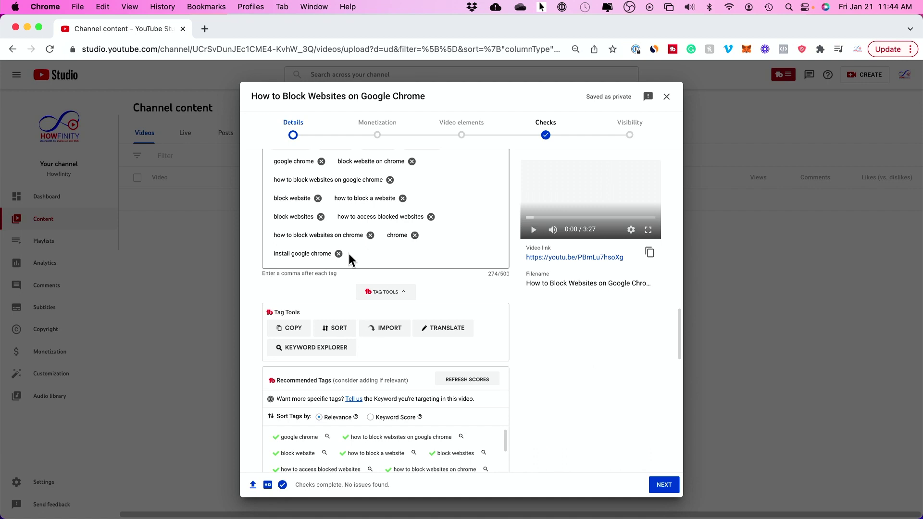
scroll(390, 299, "down", 3)
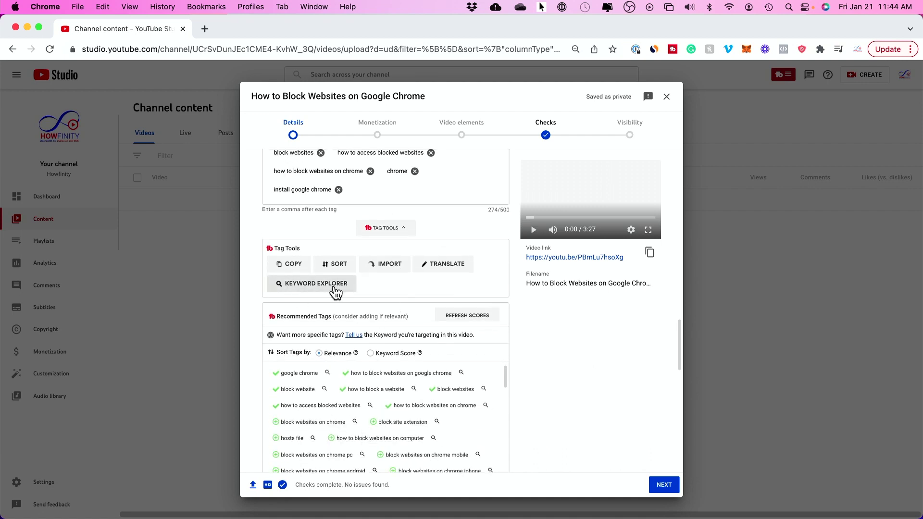
scroll(336, 291, "up", 3)
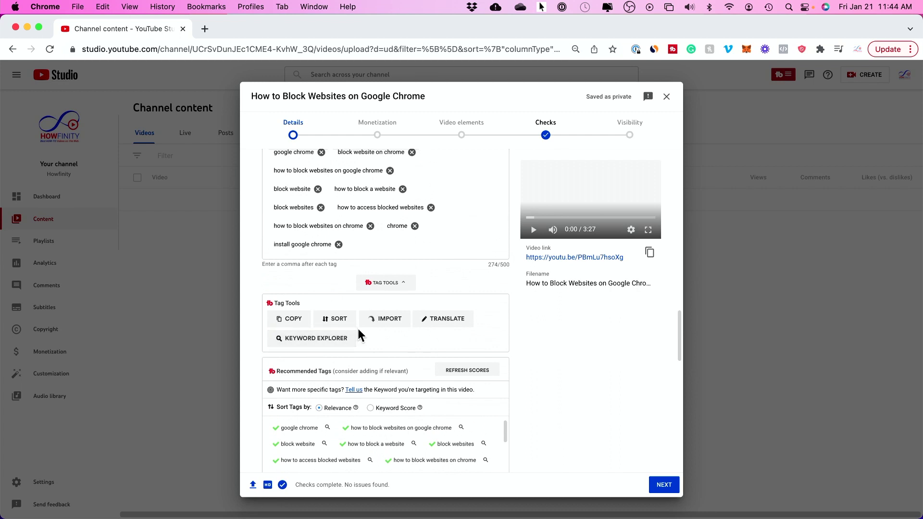
scroll(380, 248, "up", 3)
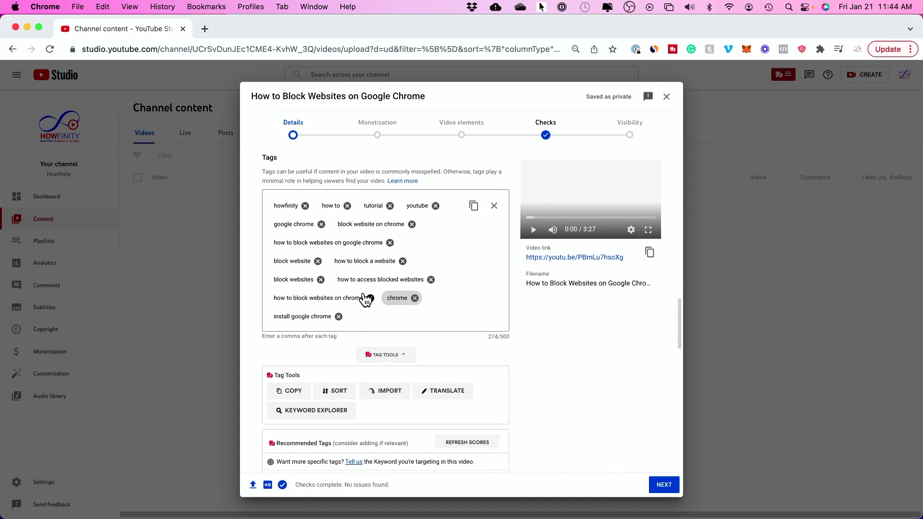
left_click_drag(368, 243, 500, 288)
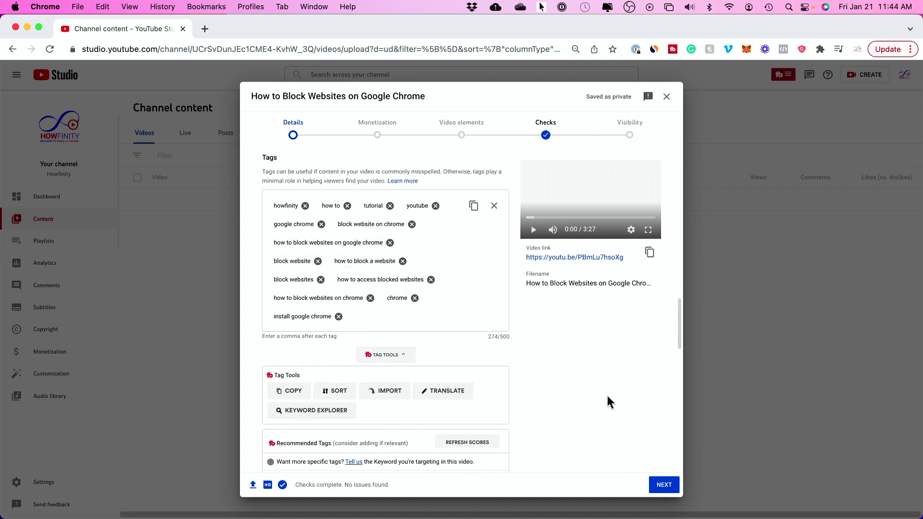
scroll(390, 328, "down", 2)
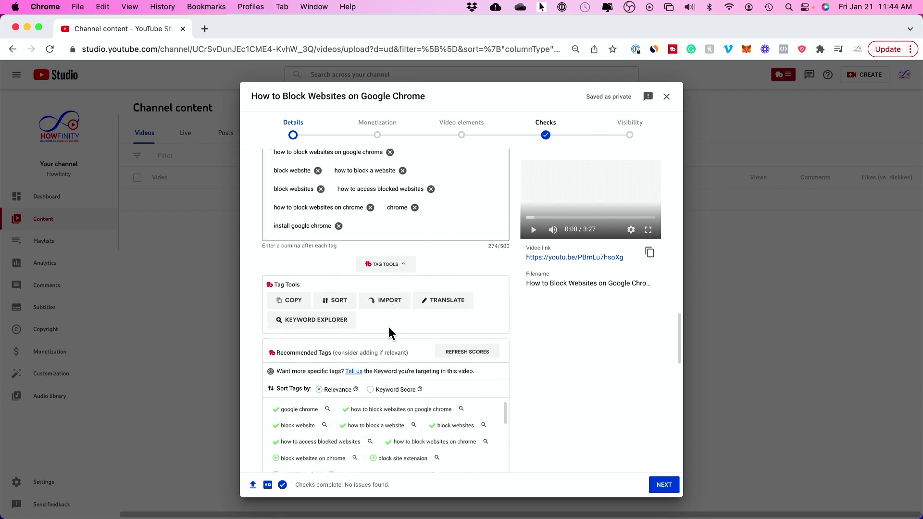
Set the upload's monetization to On
left_click(670, 488)
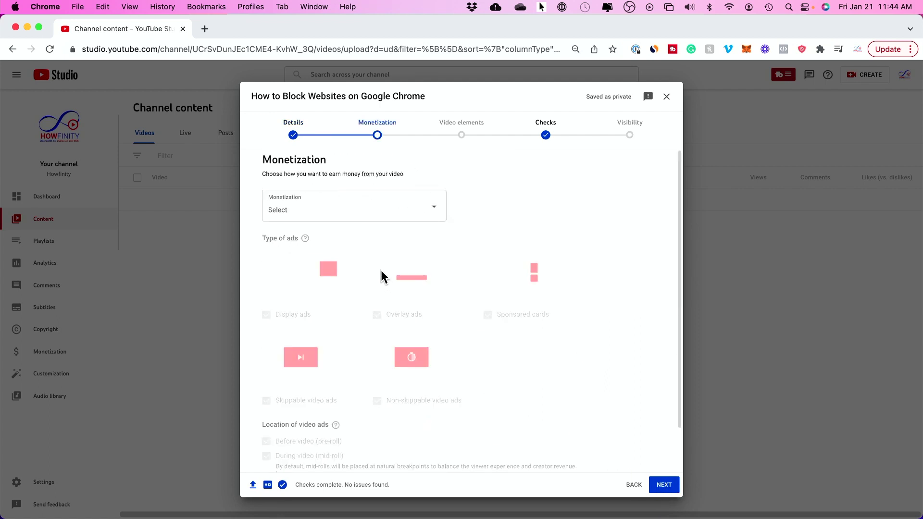
left_click(369, 216)
left_click(278, 204)
left_click(393, 249)
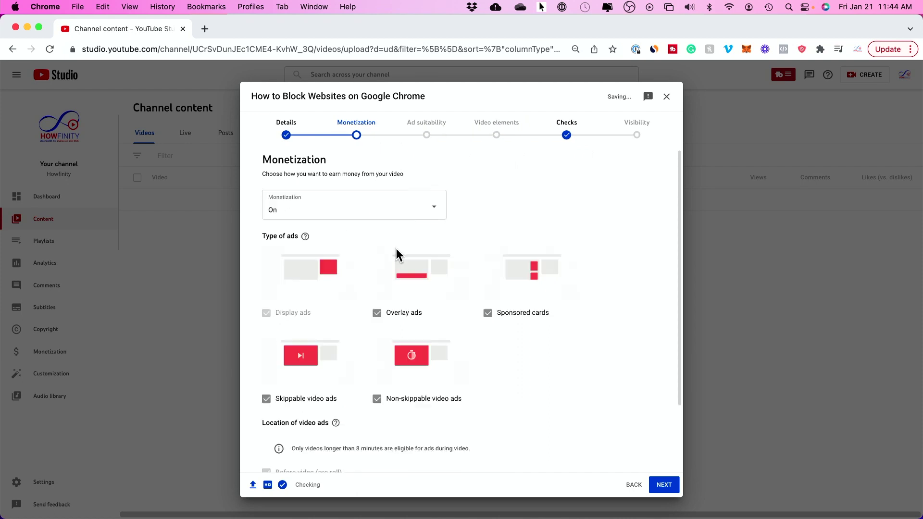
scroll(550, 399, "down", 3)
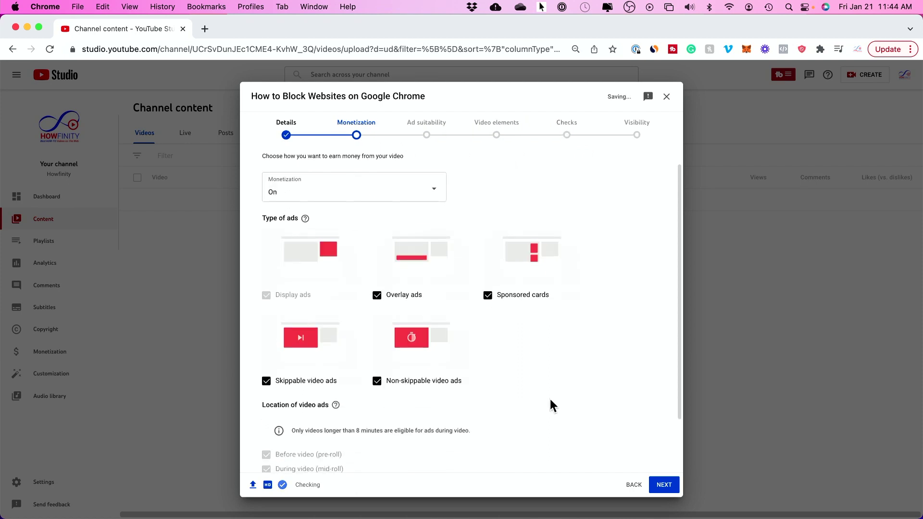
Mark 'None of the above' for the ad suitability topics
left_click(666, 486)
scroll(409, 439, "down", 7)
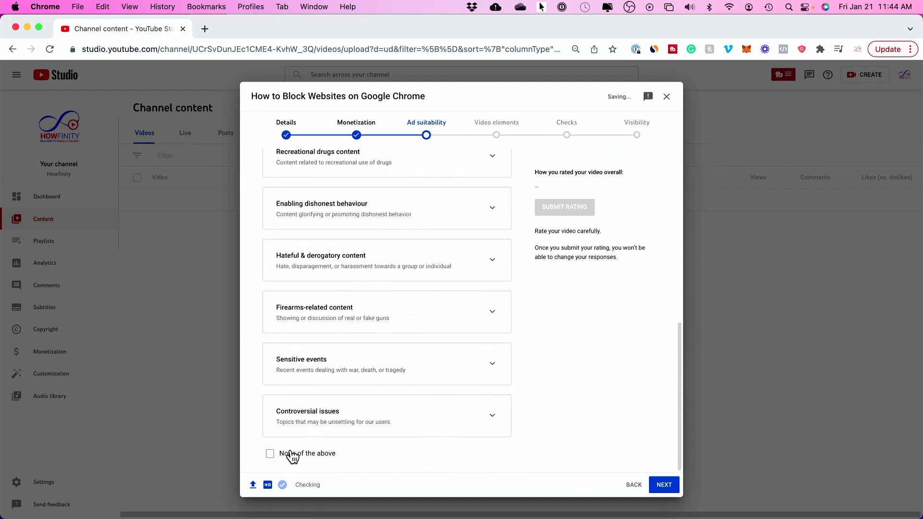
left_click(270, 457)
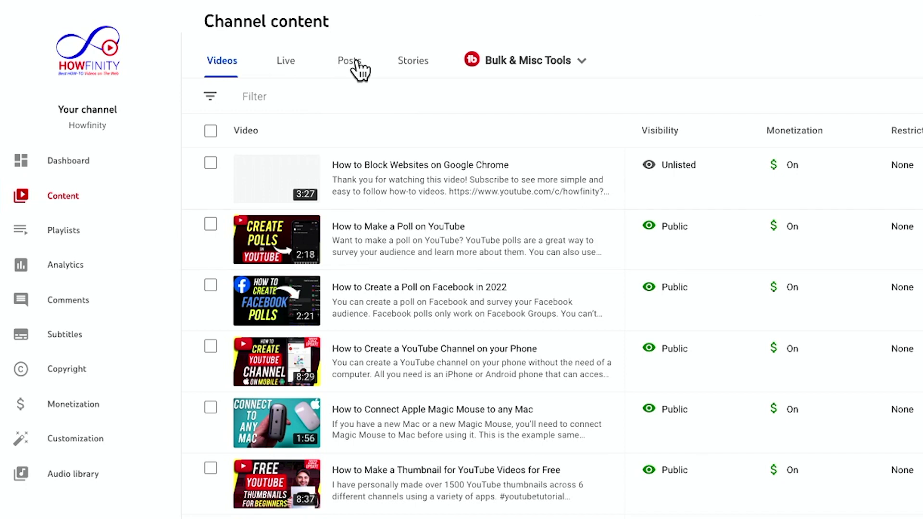
Open the How to Make a Poll on YouTube video's details and bring up its Tag Sorter
mouse_move(237, 241)
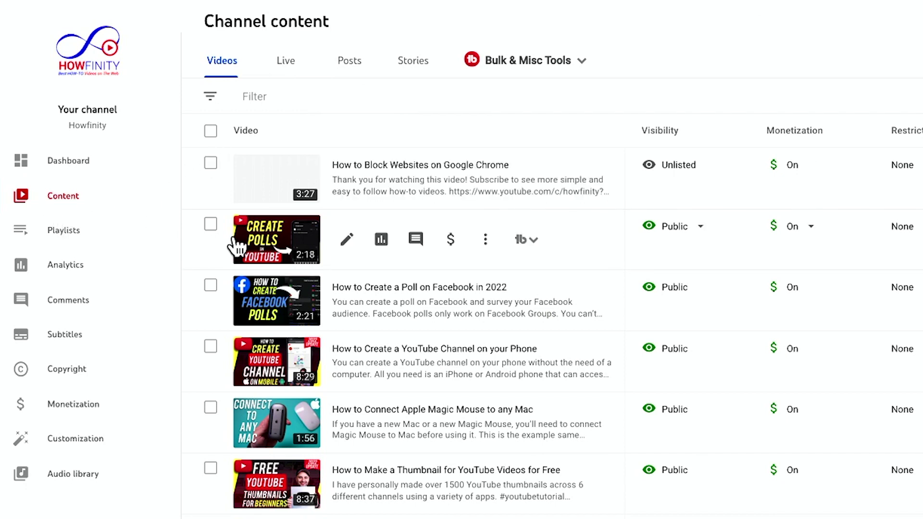
left_click(272, 238)
scroll(221, 241, "down", 10)
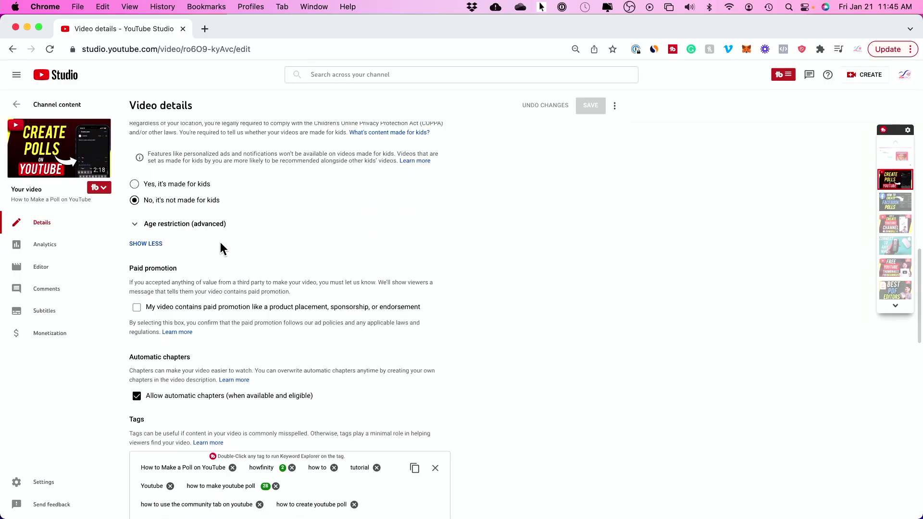
scroll(226, 269, "down", 5)
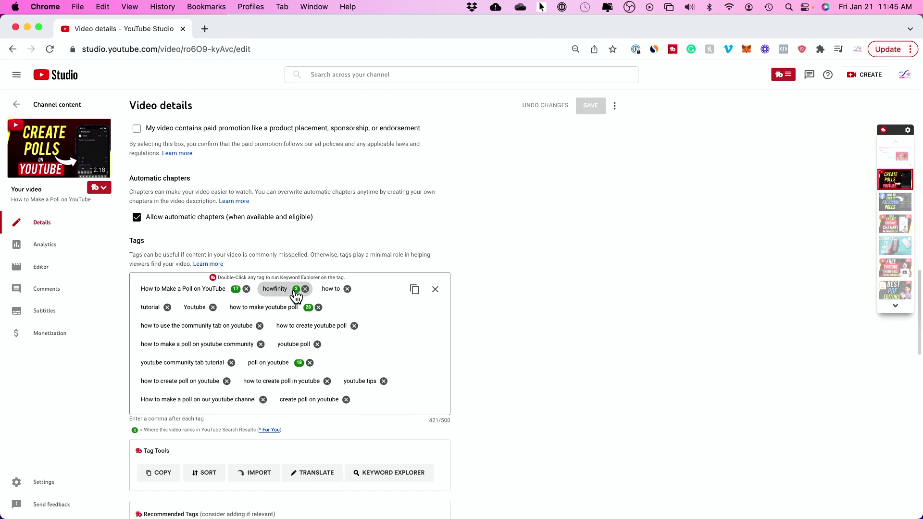
scroll(295, 296, "down", 3)
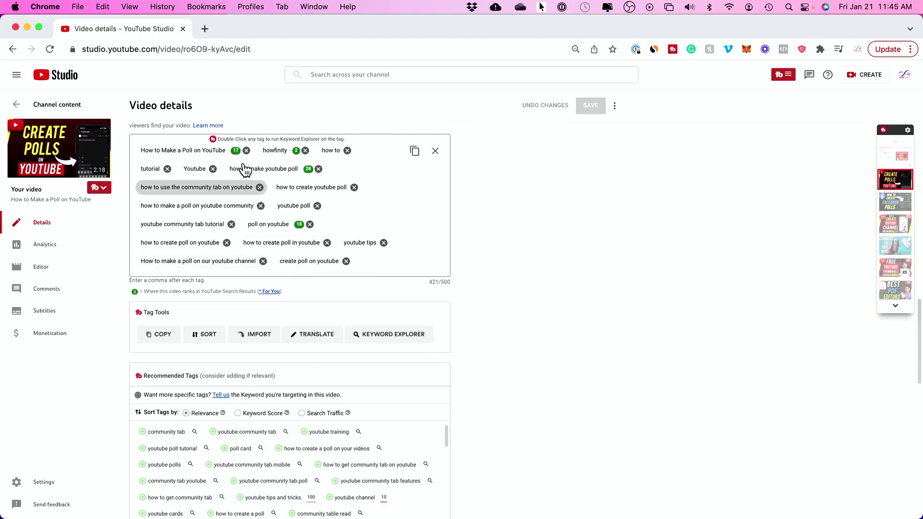
left_click(205, 335)
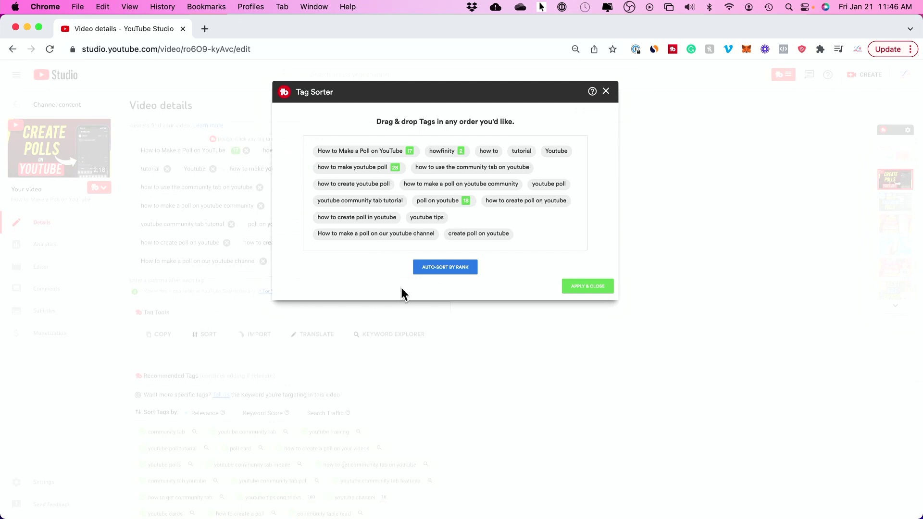